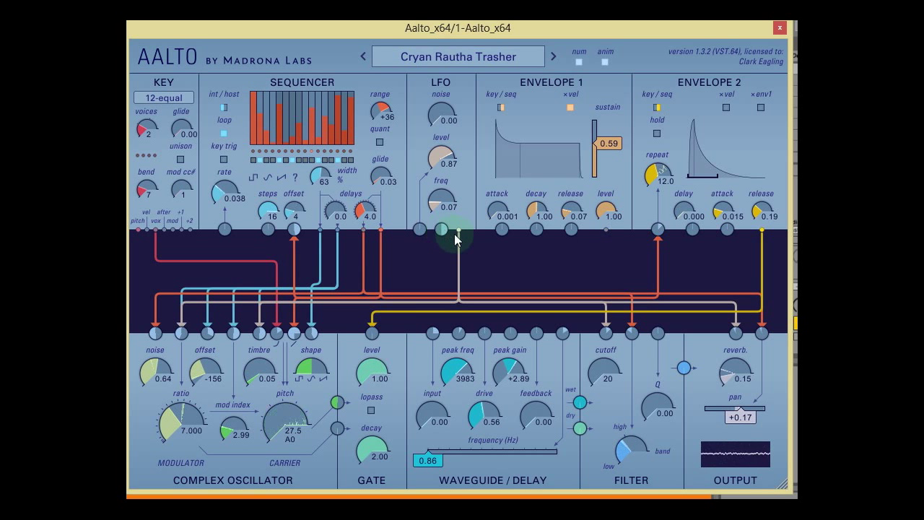
# Patch the LFO into the sequencer rate
pyautogui.moveTo(456, 229); pyautogui.dragTo(225, 229)
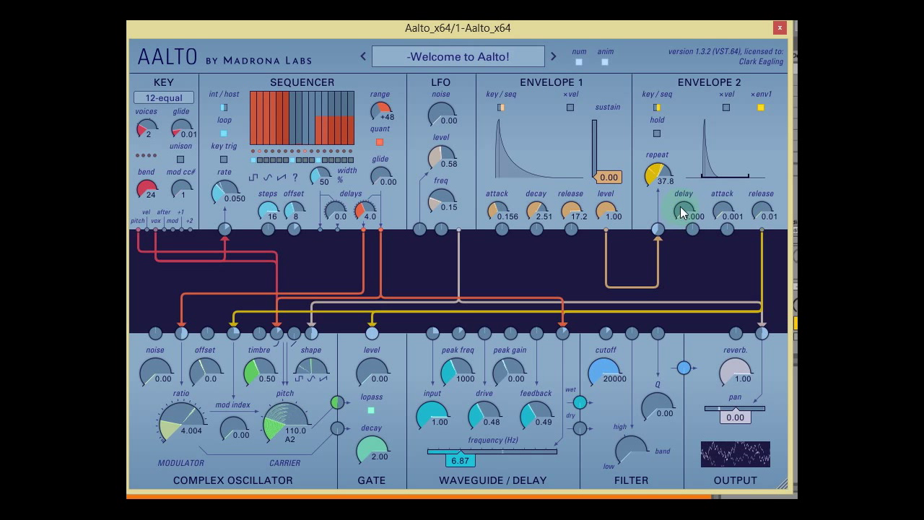
# Adjust Envelope 2's delay, then raise its attack from 0.001 to 0.021
pyautogui.moveTo(680, 207); pyautogui.dragTo(680, 243)
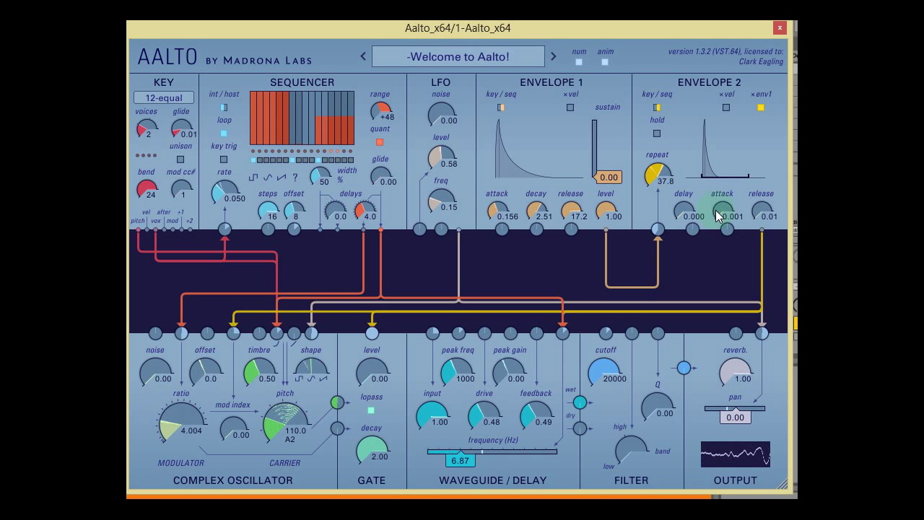
pyautogui.scroll(2, 717, 215)
pyautogui.moveTo(717, 215); pyautogui.dragTo(716, 210)
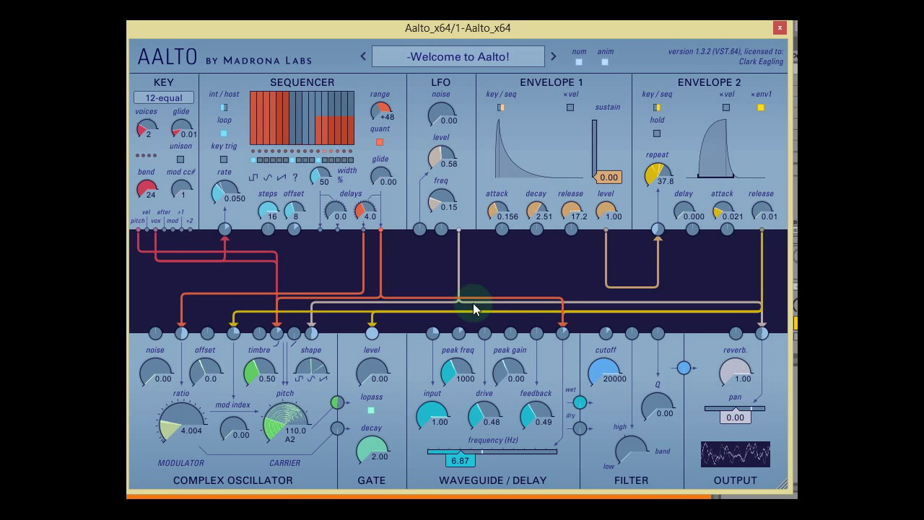
# Try 4 voices then return to 2, set sequencer glide to 0.75, and load Delay Clix[1]
pyautogui.click(143, 132)
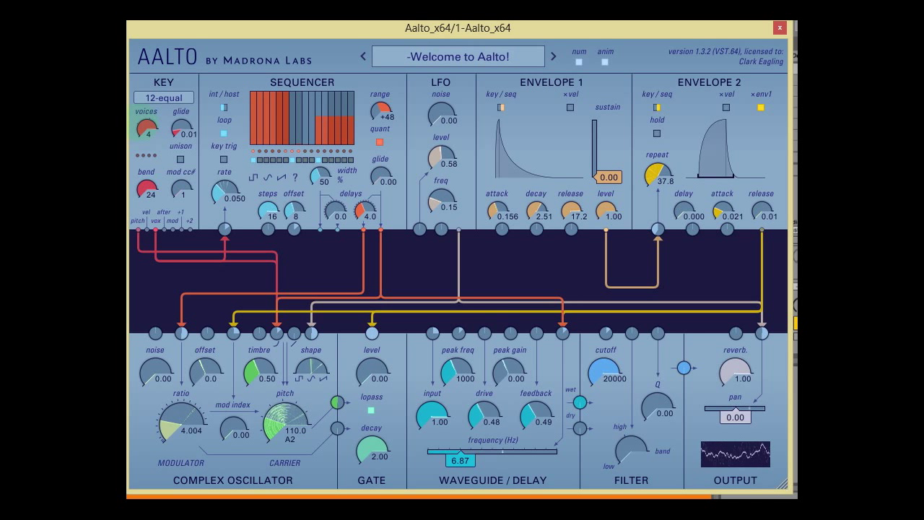
pyautogui.moveTo(143, 132); pyautogui.dragTo(144, 137)
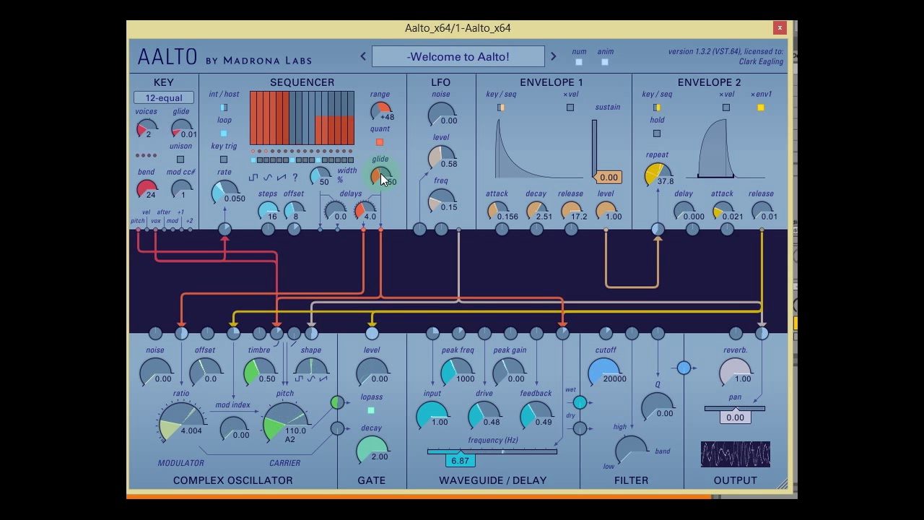
pyautogui.moveTo(383, 181); pyautogui.dragTo(383, 170)
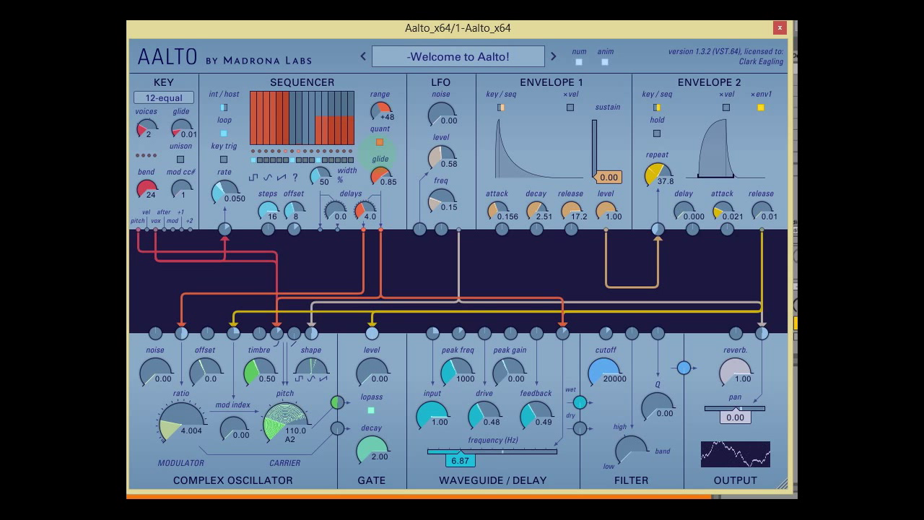
pyautogui.moveTo(380, 176); pyautogui.dragTo(381, 182)
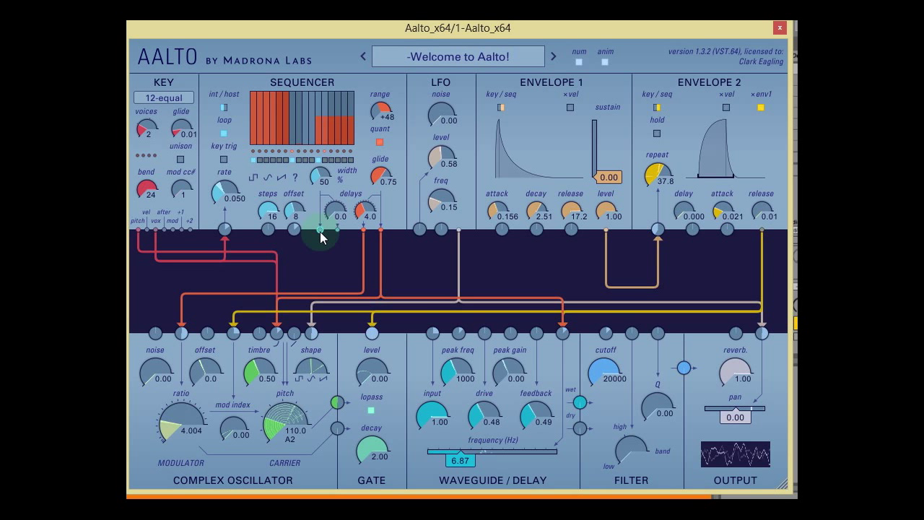
pyautogui.click(433, 64)
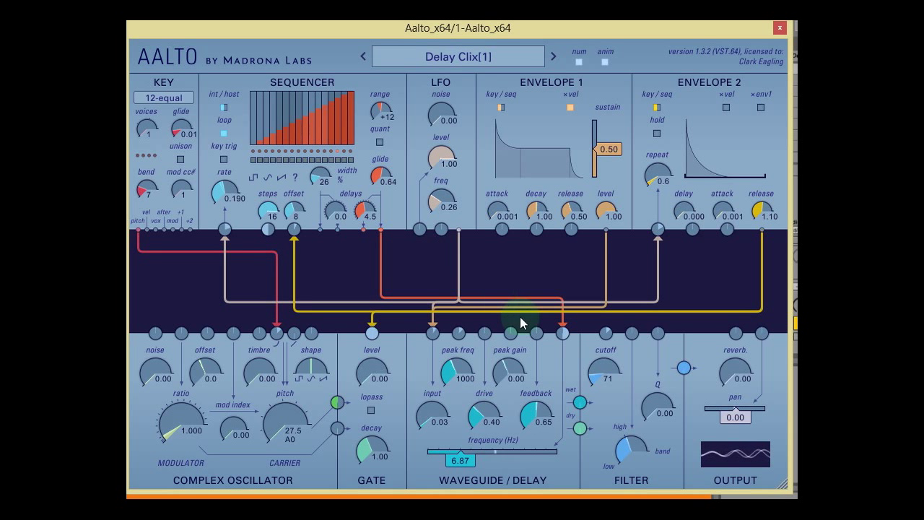
# Load RD Meat Sequence 04 from Rory Dow Sequences and raise Envelope 1's attack to about 3.15
pyautogui.scroll(3, 725, 372)
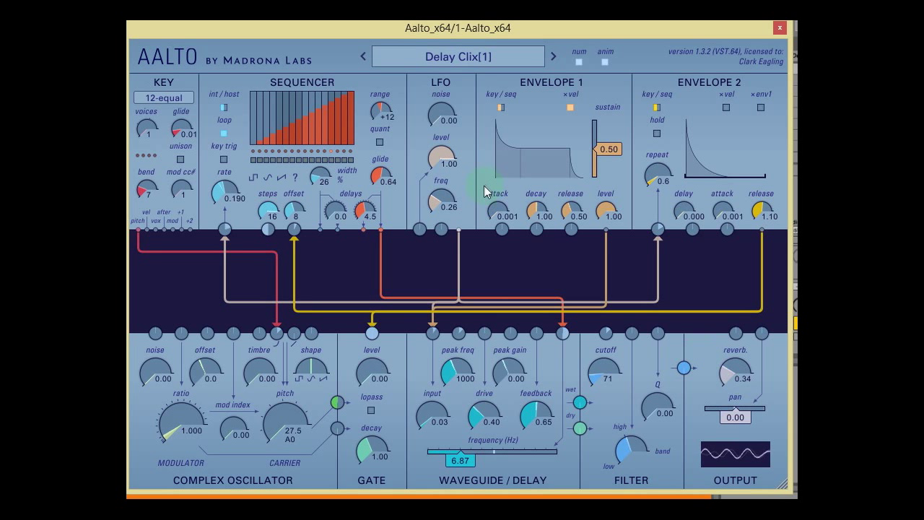
pyautogui.click(468, 52)
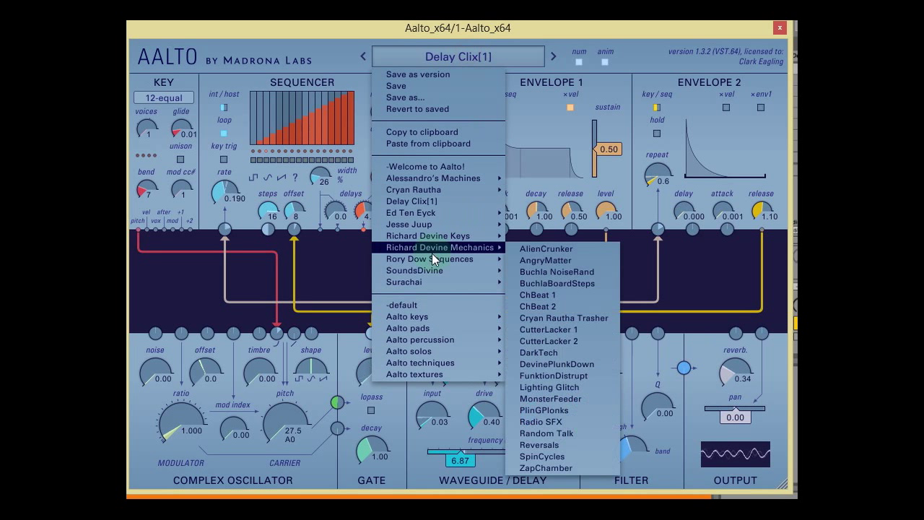
pyautogui.moveTo(431, 260)
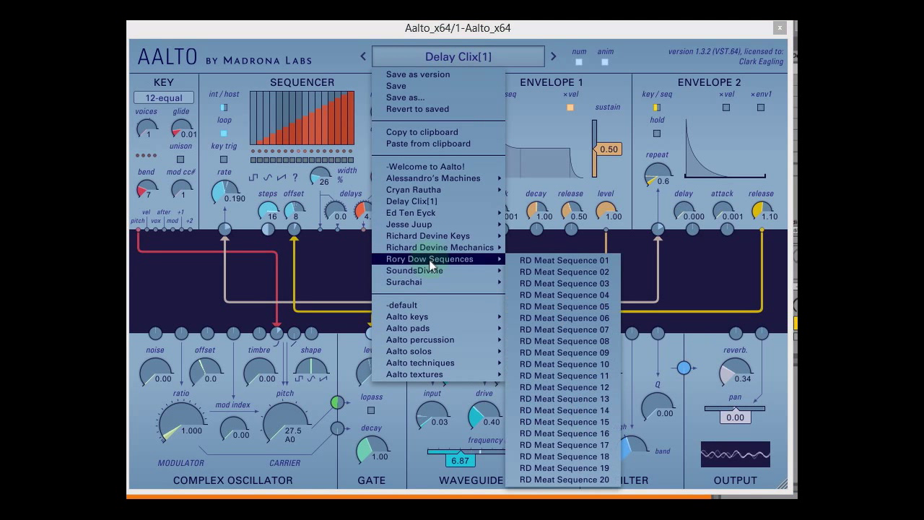
pyautogui.click(593, 295)
pyautogui.moveTo(497, 209); pyautogui.dragTo(496, 239)
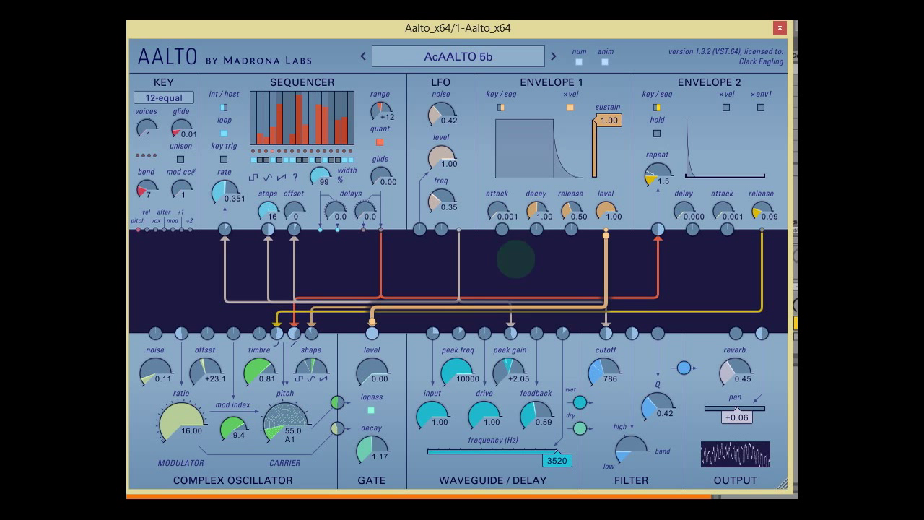
# Give Envelope 1 zero sustain, a shorter decay and a 0.01 release
pyautogui.click(603, 121)
pyautogui.moveTo(603, 118); pyautogui.dragTo(620, 213)
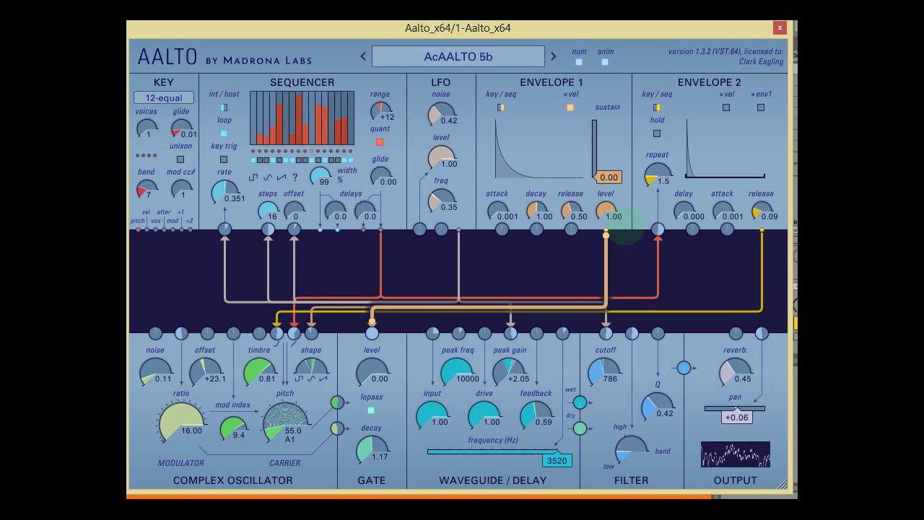
pyautogui.moveTo(516, 237); pyautogui.dragTo(536, 229)
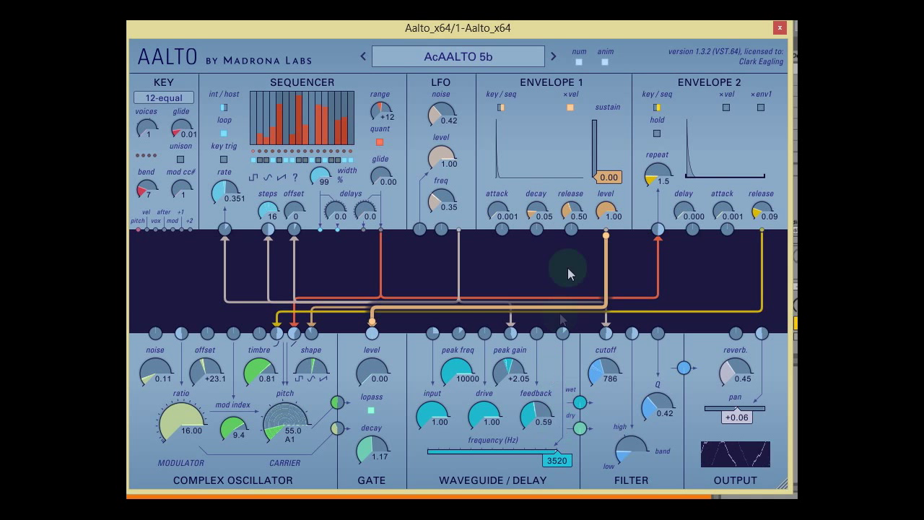
pyautogui.moveTo(567, 215); pyautogui.dragTo(567, 219)
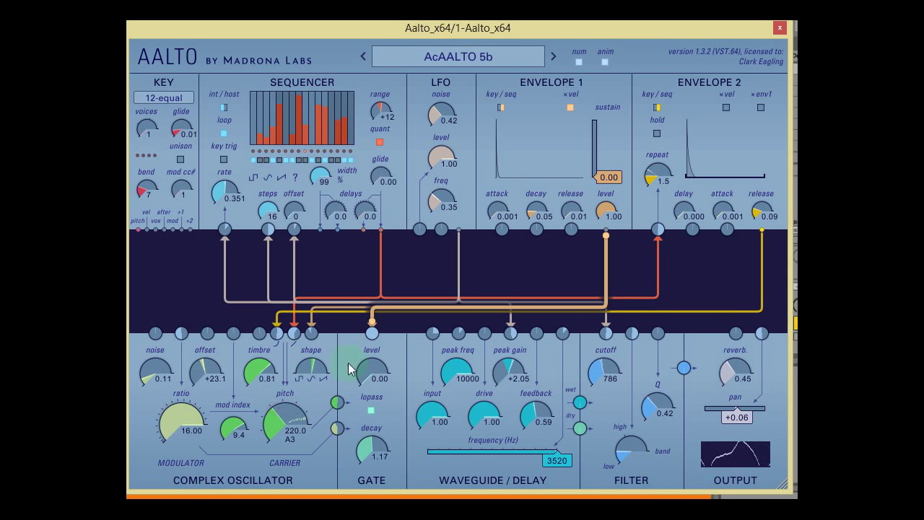
# Lengthen Envelope 1's decay to 1.23, raise carrier pitch to 880 (A5), and show the preset list
pyautogui.moveTo(534, 212); pyautogui.dragTo(535, 184)
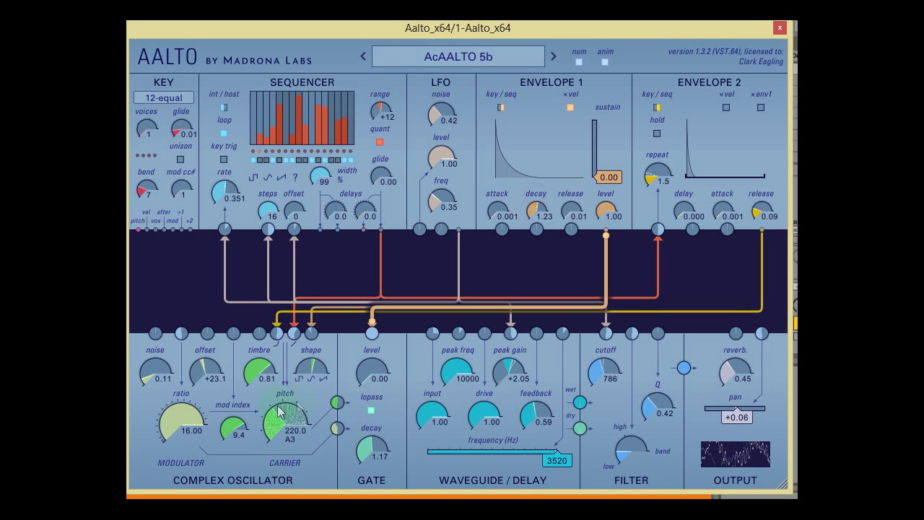
pyautogui.moveTo(289, 413); pyautogui.dragTo(268, 409)
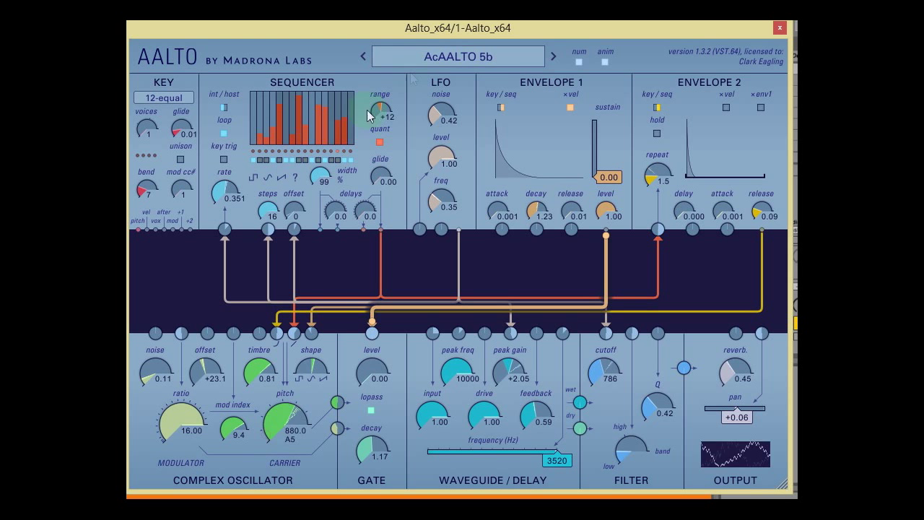
pyautogui.click(424, 57)
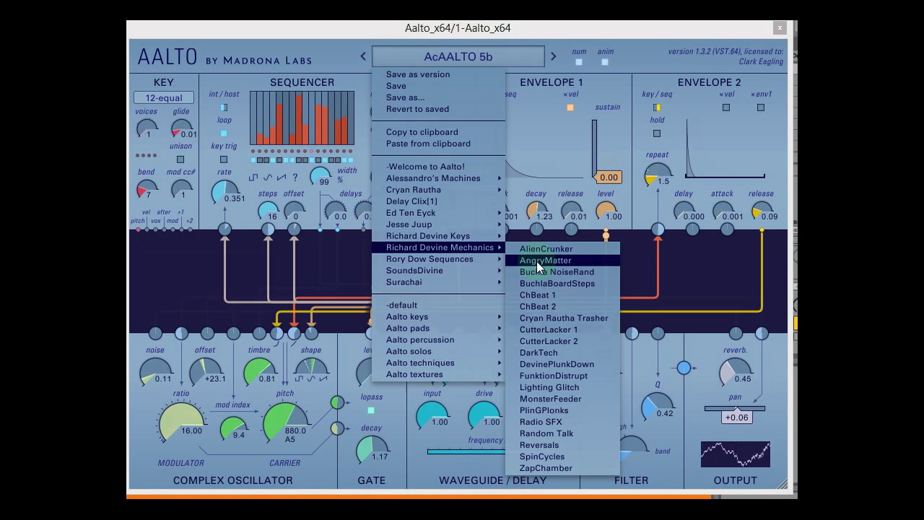
# Audition AngryMatter from Richard Devine Mechanics, then load AlienCrunker instead
pyautogui.click(536, 261)
pyautogui.click(445, 55)
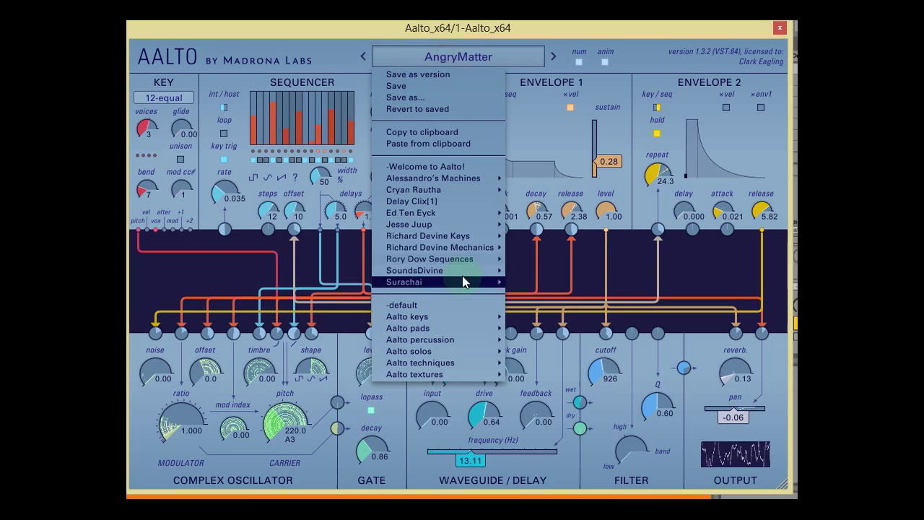
pyautogui.moveTo(478, 246)
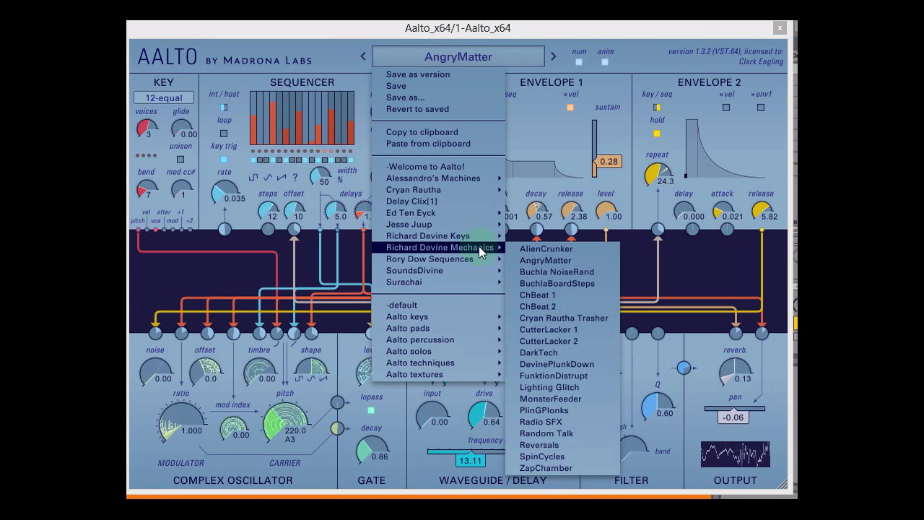
pyautogui.click(525, 247)
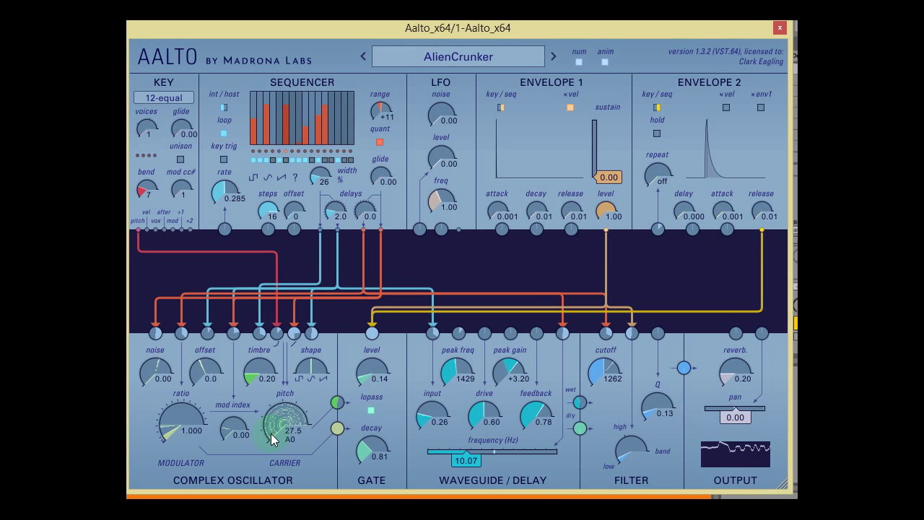
# Open the filter cutoff to 20000, sweep toward low-pass, and set carrier pitch to 55.0 (A1)
pyautogui.moveTo(273, 439)
pyautogui.mouseDown()
pyautogui.moveTo(272, 404)
pyautogui.moveTo(273, 425)
pyautogui.mouseUp()
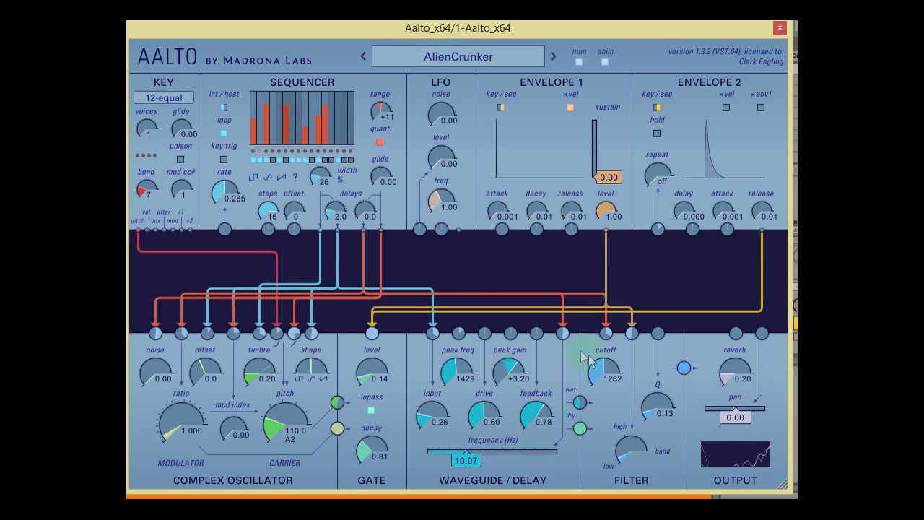
pyautogui.moveTo(605, 370); pyautogui.dragTo(605, 332)
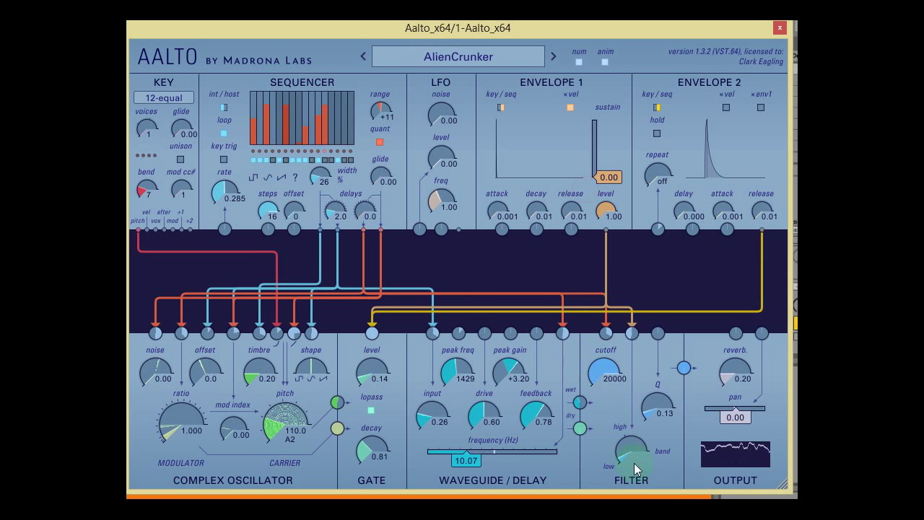
pyautogui.moveTo(624, 457); pyautogui.dragTo(625, 471)
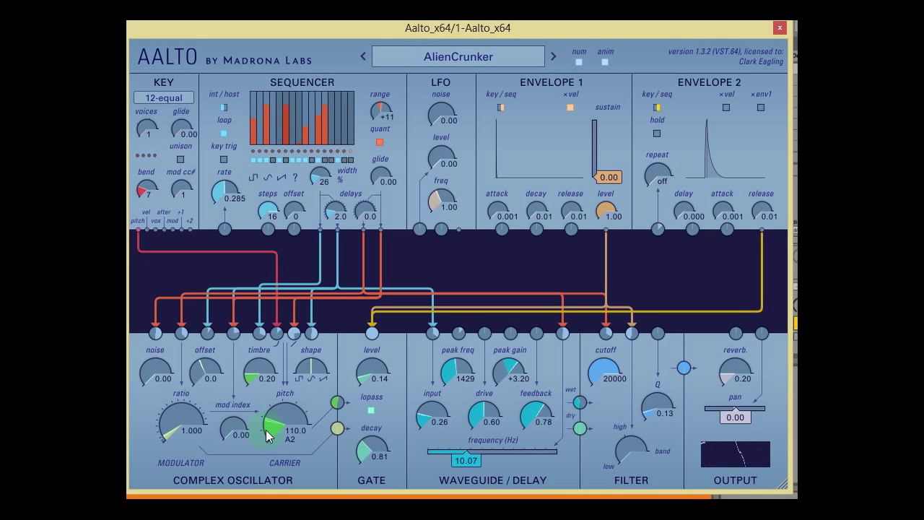
pyautogui.moveTo(265, 431); pyautogui.dragTo(267, 434)
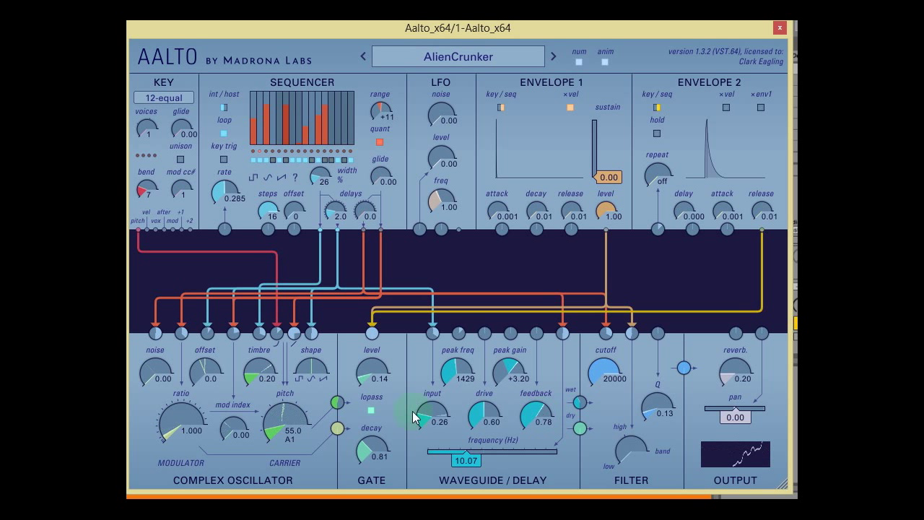
# Bring waveguide input and drive to 1.00 and waveguide feedback to 1.05
pyautogui.scroll(5, 424, 415)
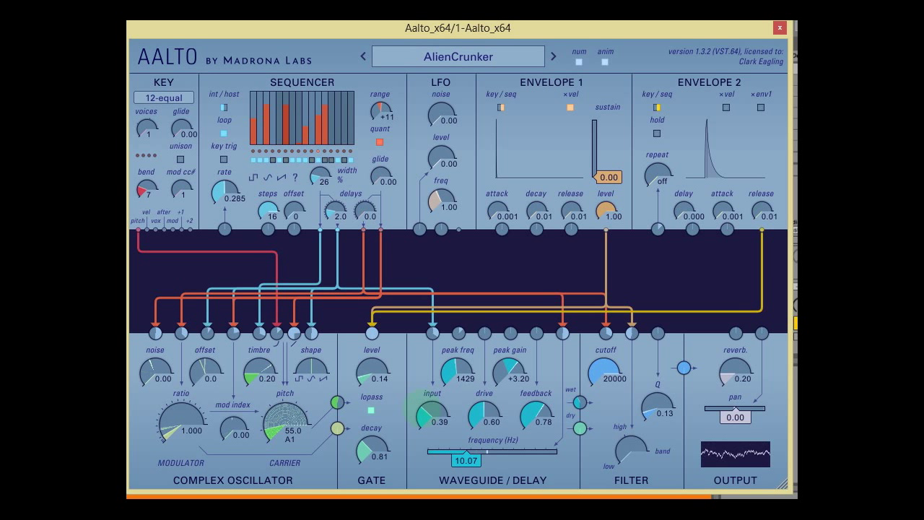
pyautogui.scroll(3, 423, 413)
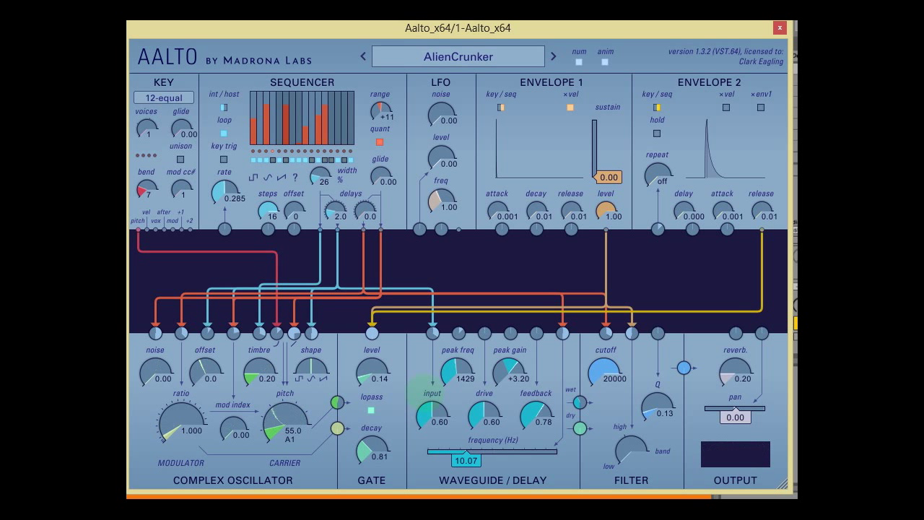
pyautogui.scroll(8, 425, 393)
pyautogui.scroll(7, 419, 371)
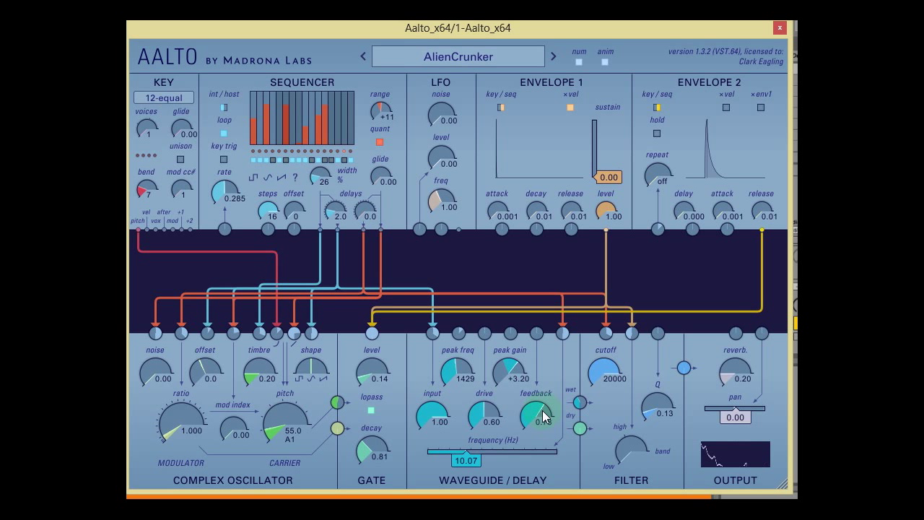
pyautogui.scroll(3, 545, 417)
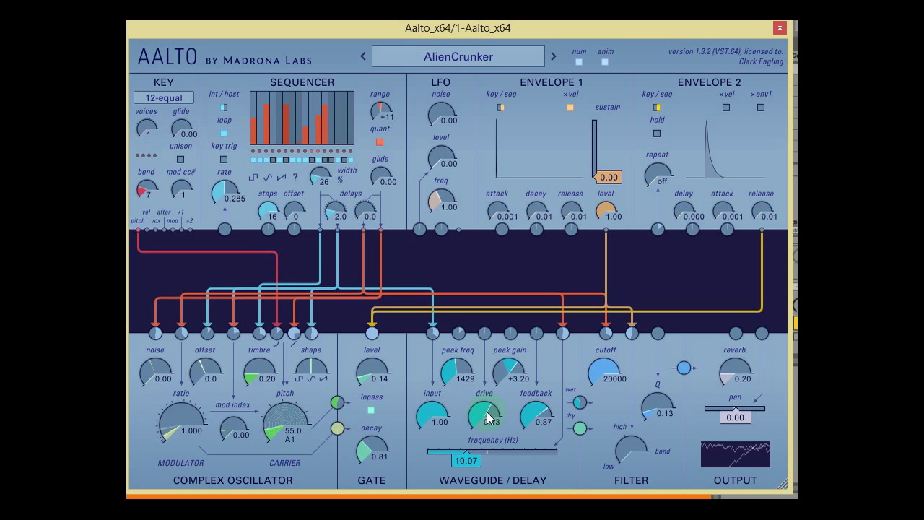
pyautogui.scroll(5, 489, 417)
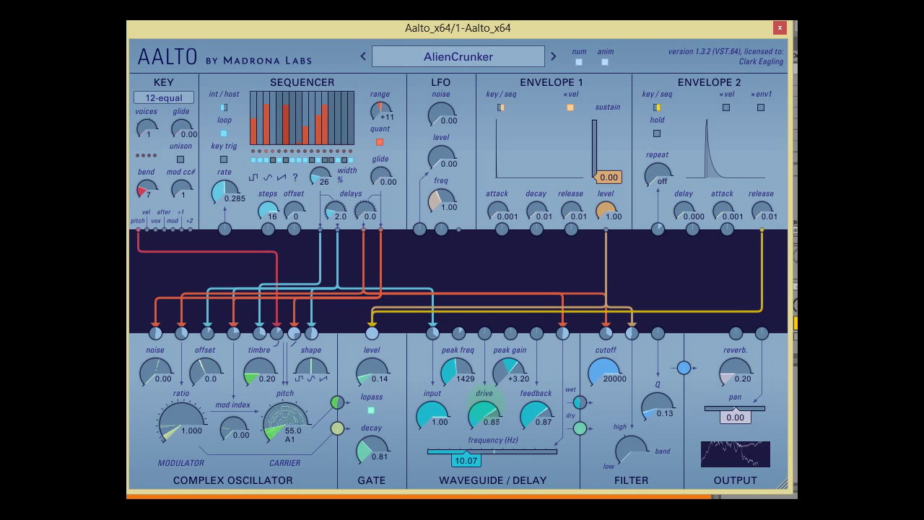
pyautogui.scroll(1, 483, 413)
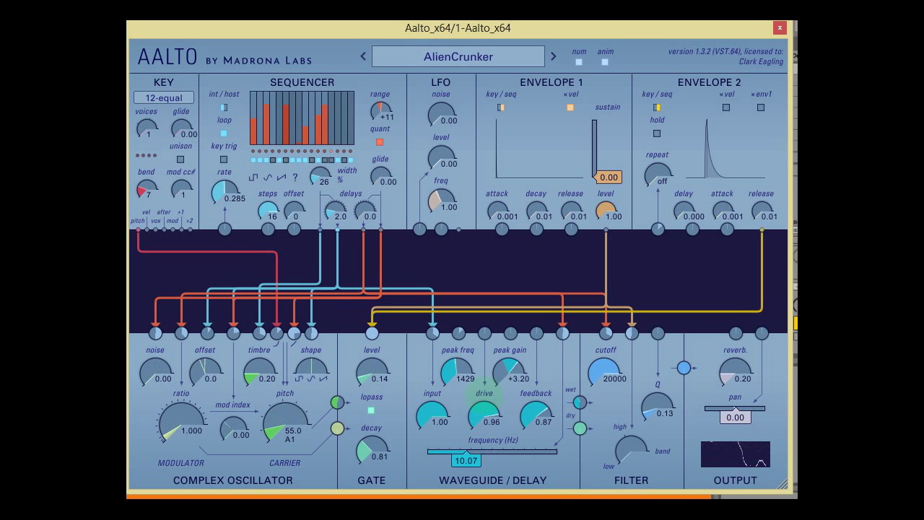
pyautogui.scroll(1, 484, 413)
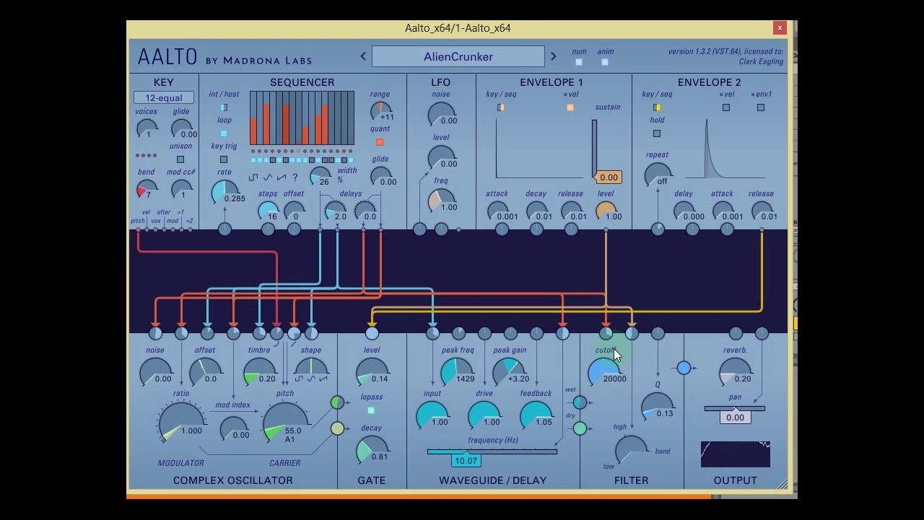
# Lower filter cutoff to 506, turn up the reverb, and draw tall values into the last sequencer steps
pyautogui.moveTo(617, 358); pyautogui.dragTo(622, 292)
pyautogui.moveTo(730, 374)
pyautogui.mouseDown()
pyautogui.moveTo(734, 336)
pyautogui.moveTo(721, 332)
pyautogui.moveTo(723, 319)
pyautogui.moveTo(754, 375)
pyautogui.mouseUp()
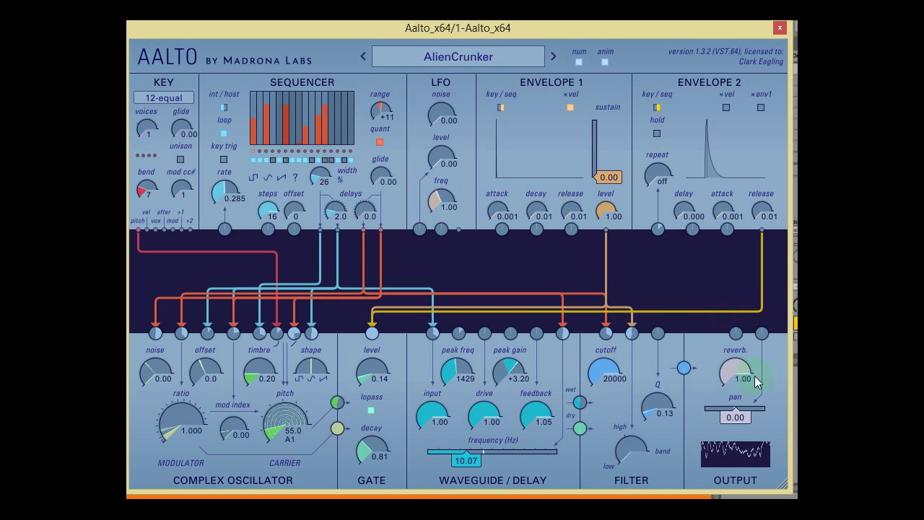
pyautogui.click(317, 171)
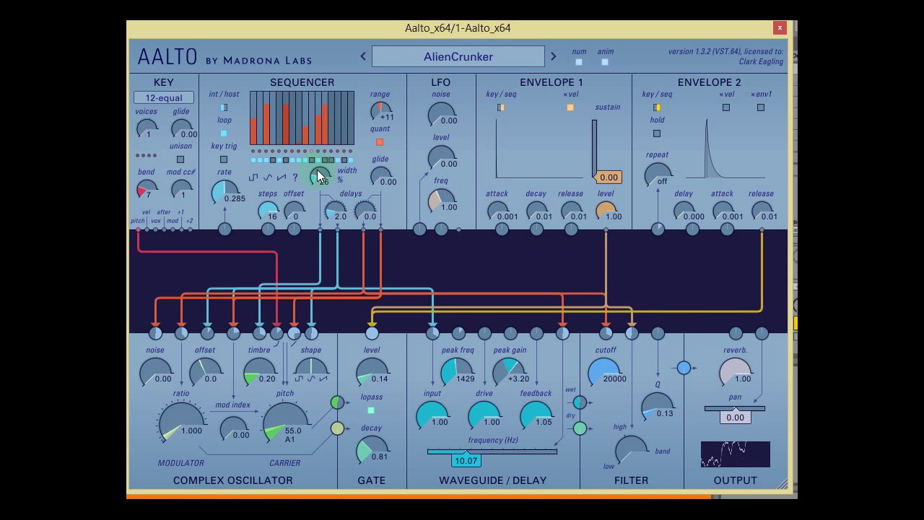
pyautogui.click(331, 121)
pyautogui.moveTo(346, 105)
pyautogui.mouseDown()
pyautogui.moveTo(350, 98)
pyautogui.moveTo(346, 158)
pyautogui.moveTo(353, 148)
pyautogui.mouseUp()
# Reload RD Meat Sequence 04, then audition the SD Tech 9 preset
pyautogui.click(433, 56)
pyautogui.click(592, 298)
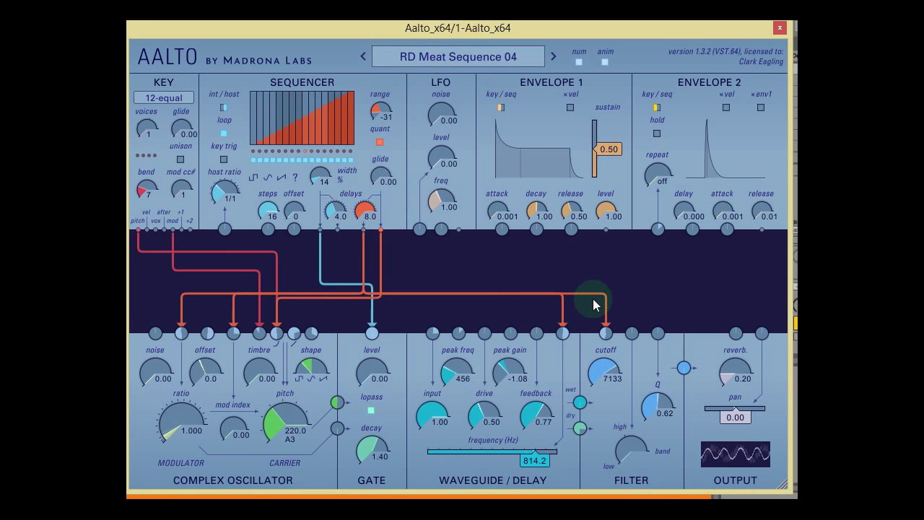
pyautogui.click(426, 52)
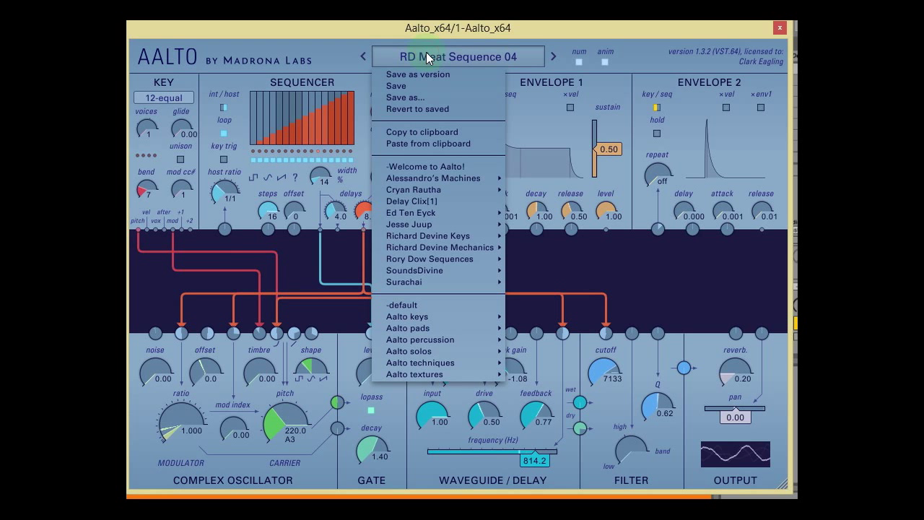
pyautogui.moveTo(415, 251)
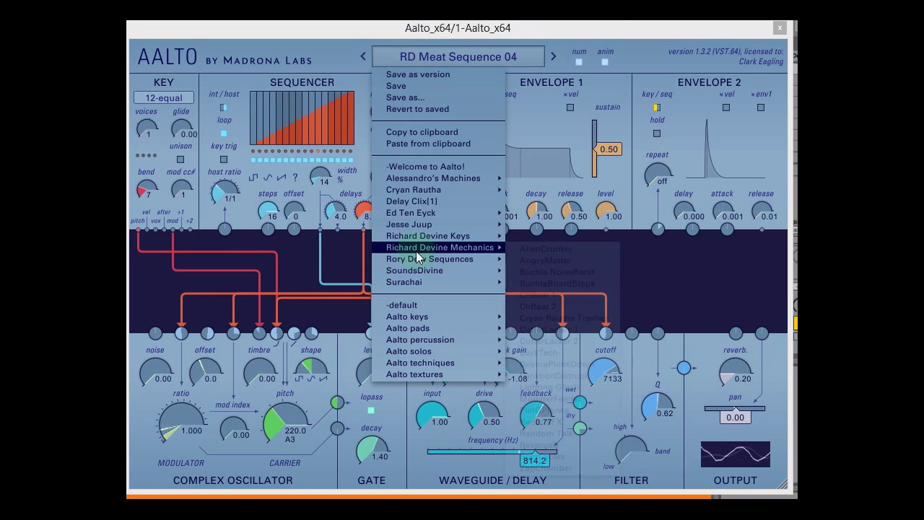
pyautogui.moveTo(415, 270)
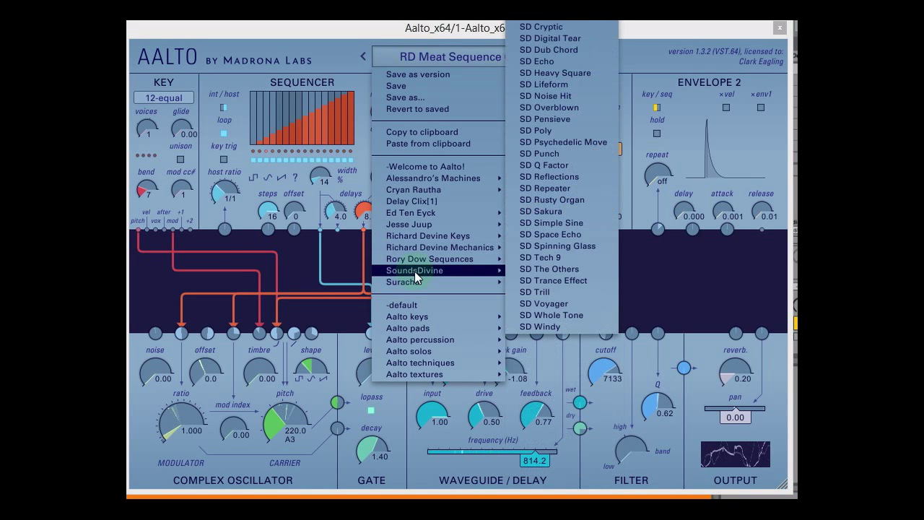
pyautogui.click(569, 258)
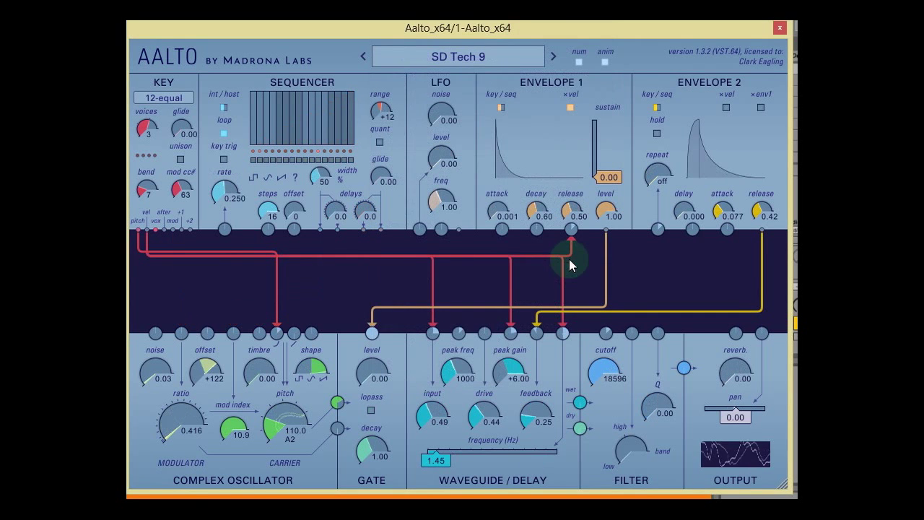
# Load the JJ Hot Jam preset
pyautogui.click(434, 65)
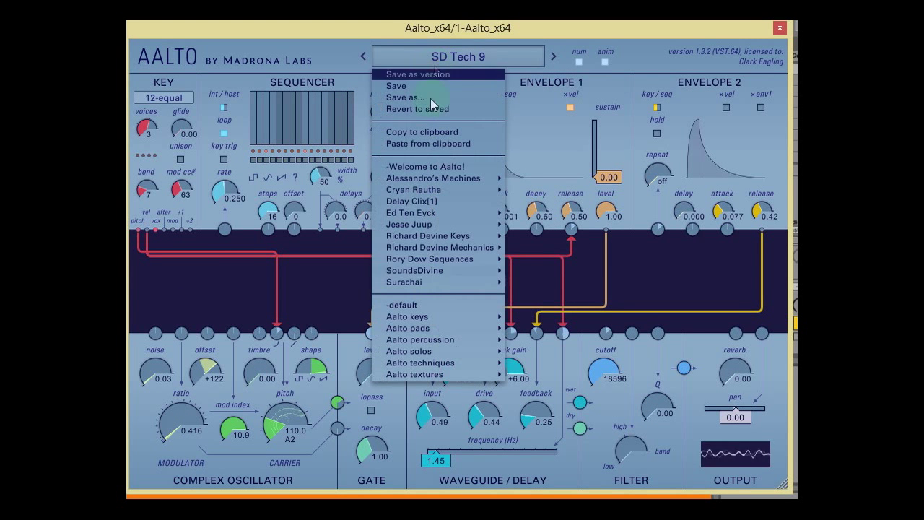
pyautogui.moveTo(450, 241)
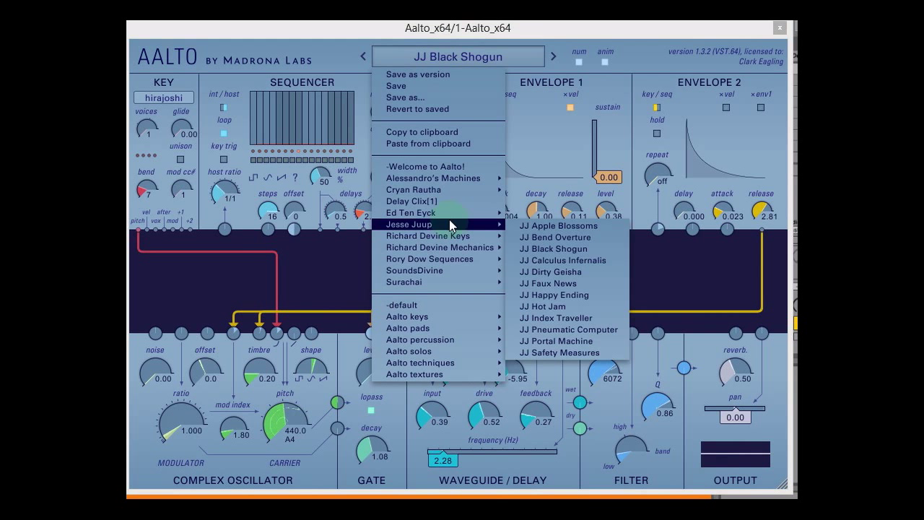
pyautogui.click(549, 318)
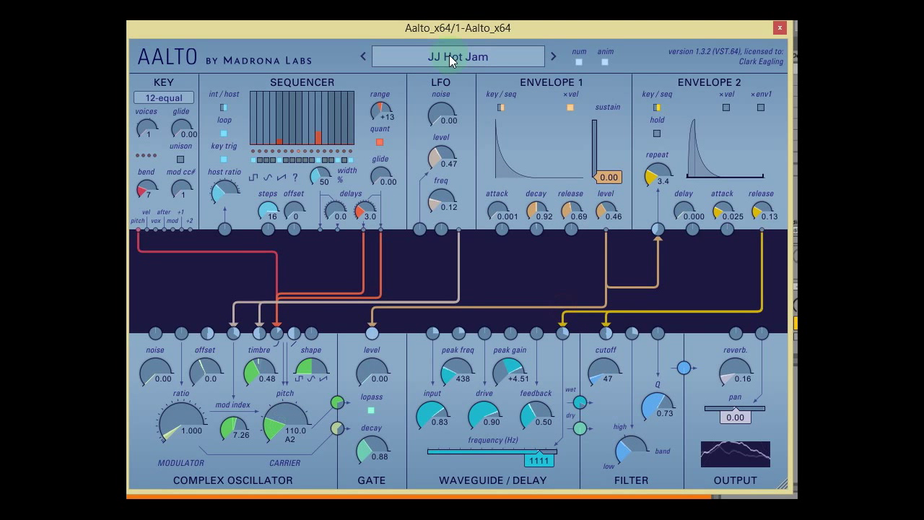
# Load Finn EDT and bring up the Ed Ten Eyck preset list again
pyautogui.click(451, 60)
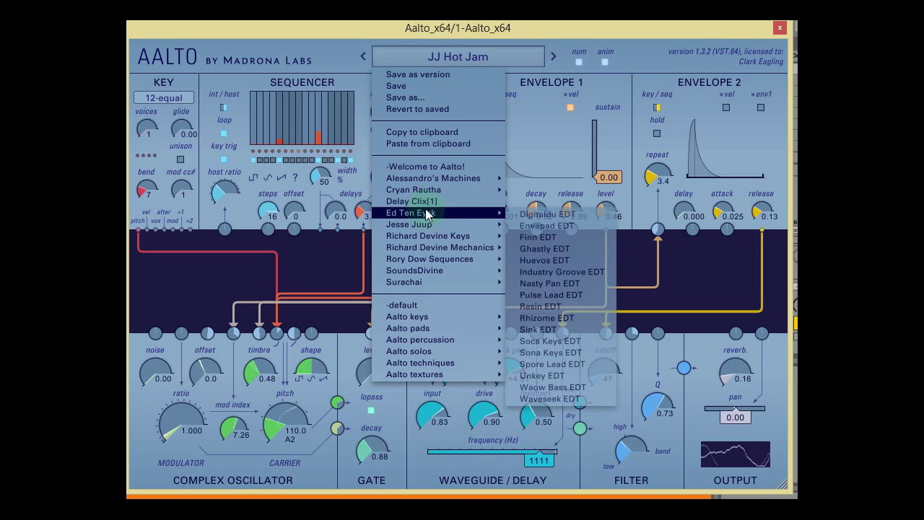
pyautogui.moveTo(420, 251)
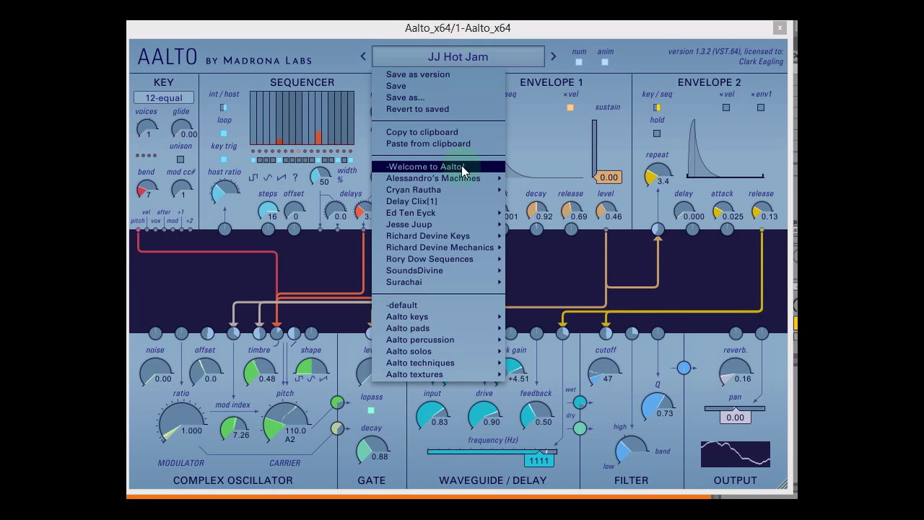
pyautogui.moveTo(459, 212)
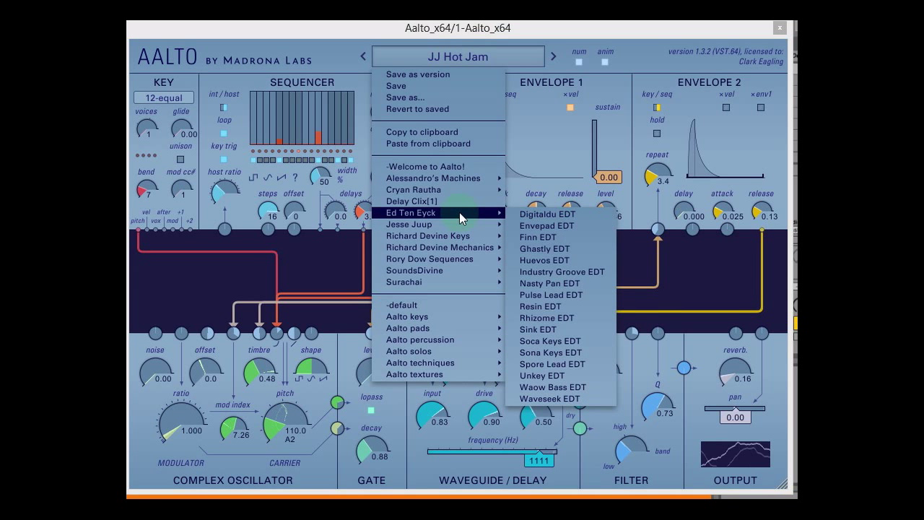
pyautogui.click(534, 237)
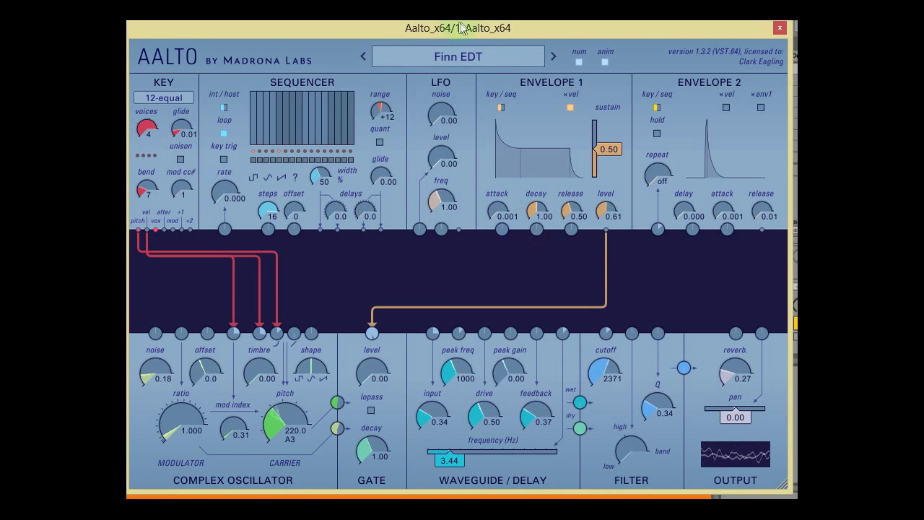
pyautogui.click(459, 56)
pyautogui.moveTo(457, 212)
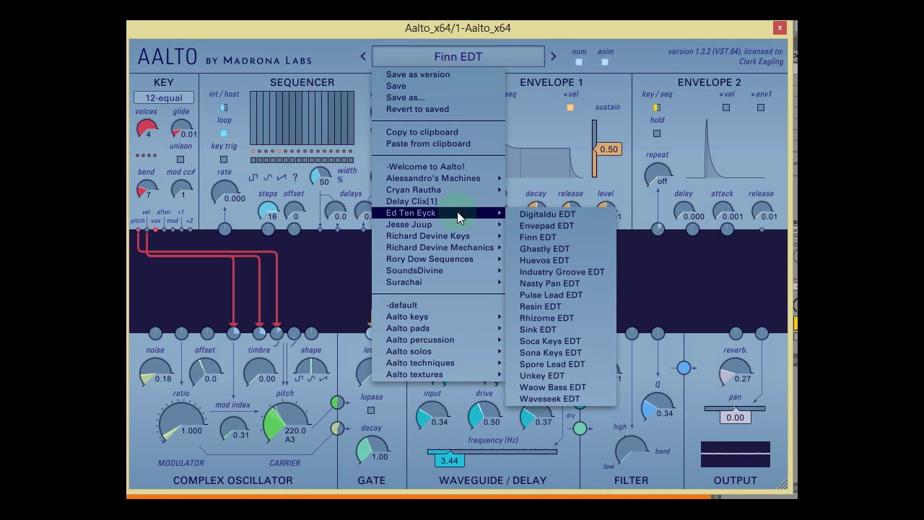